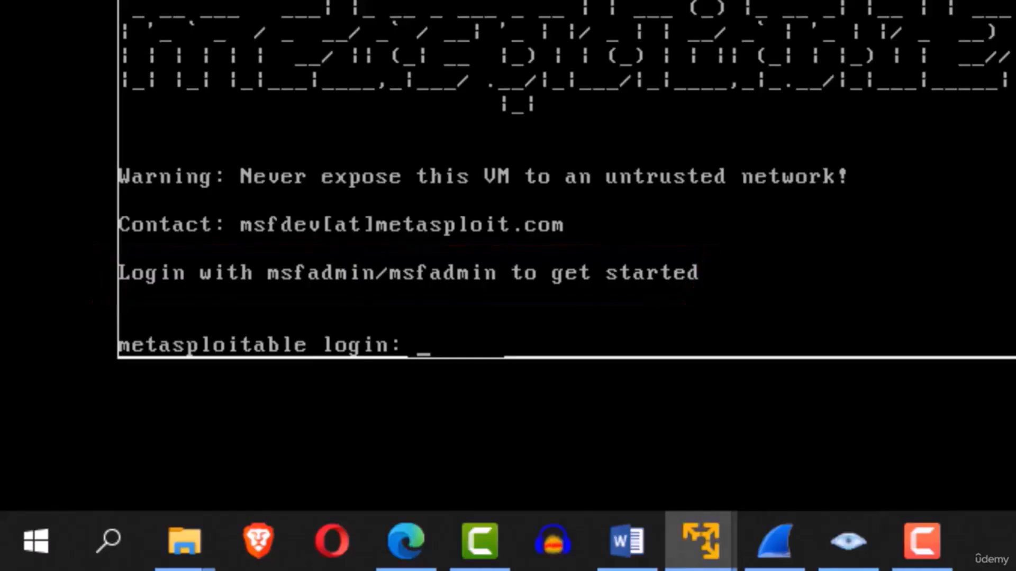
Step: Log in to the Metasploitable virtual machine with its default login name and account password
{"action": "type", "text": "msfadmin"}
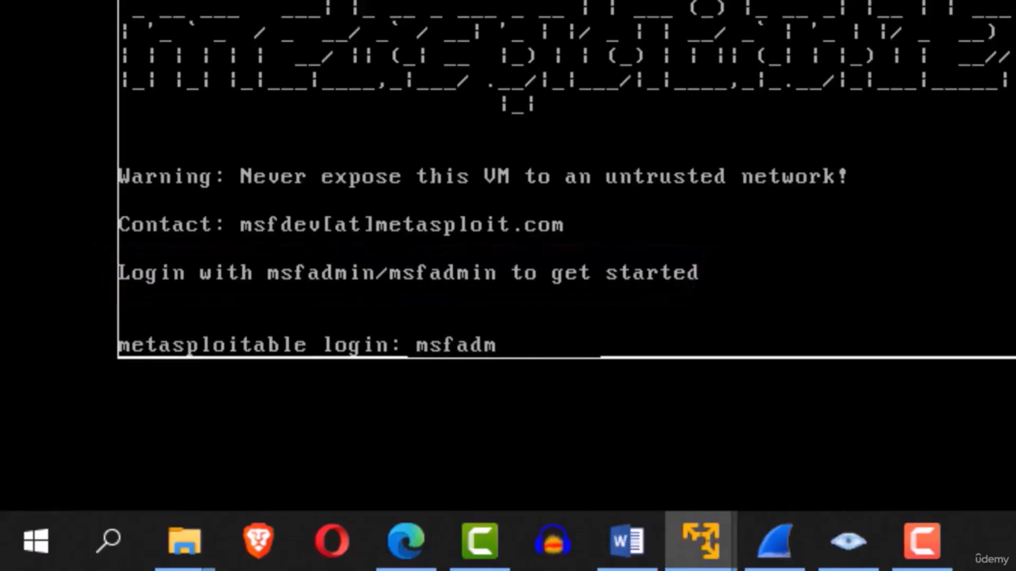
{"action": "key", "text": "Return"}
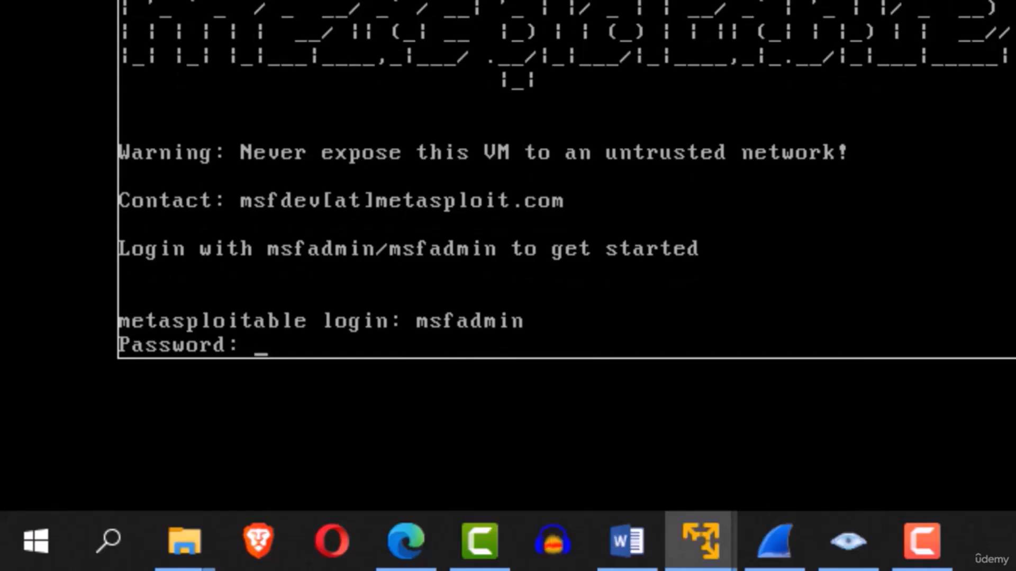
{"action": "key", "text": "Return"}
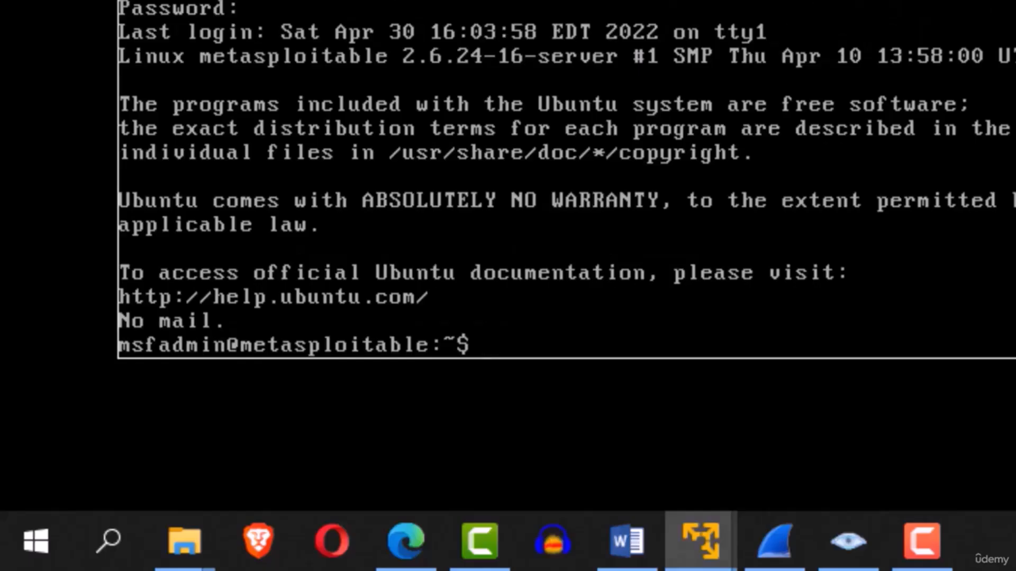
Step: Run ifconfig on the Metasploitable machine to show its network addresses, and release the input focus back to the host
{"action": "type", "text": "ifconfig"}
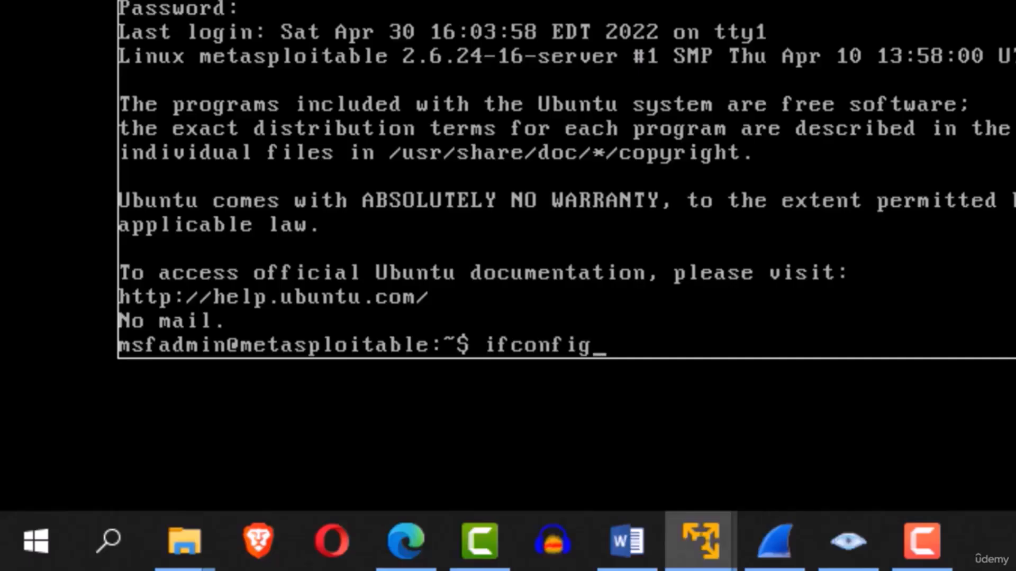
{"action": "key", "text": "Return"}
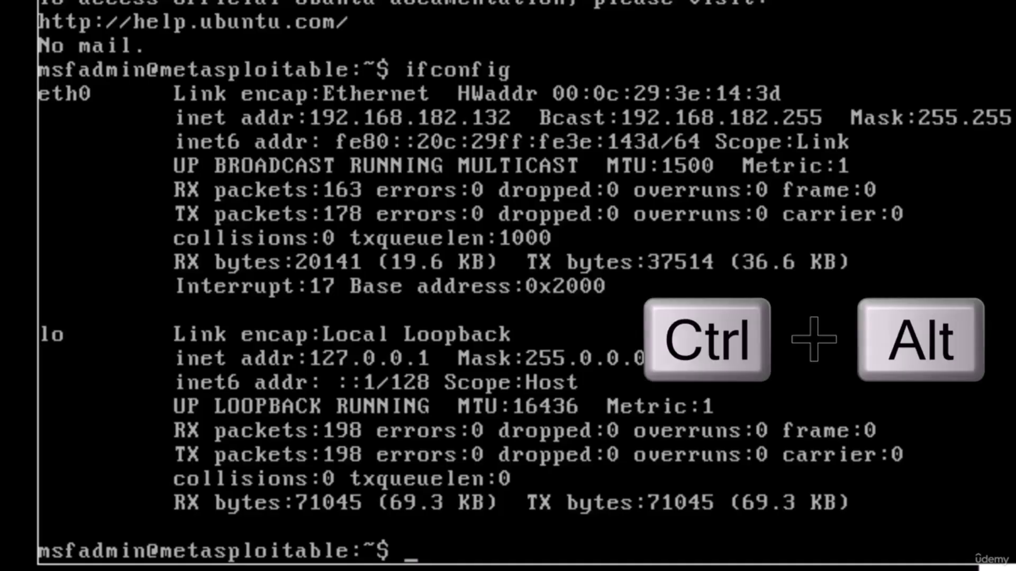
{"action": "key", "text": "ctrl+alt"}
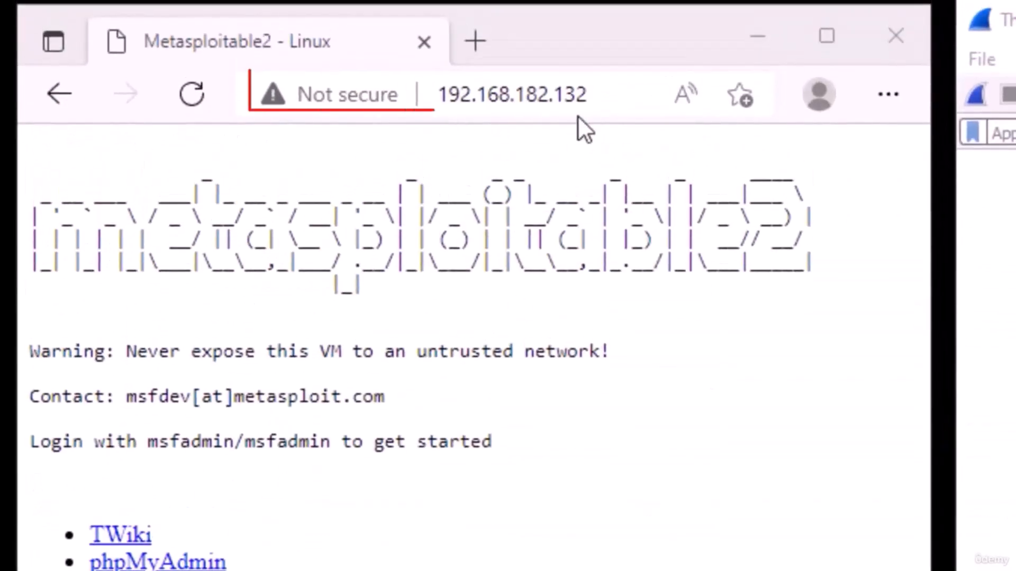
Step: Load the Metasploitable web page at 192.168.182.132 in Microsoft Edge
{"action": "left_click", "coordinate": [608, 91]}
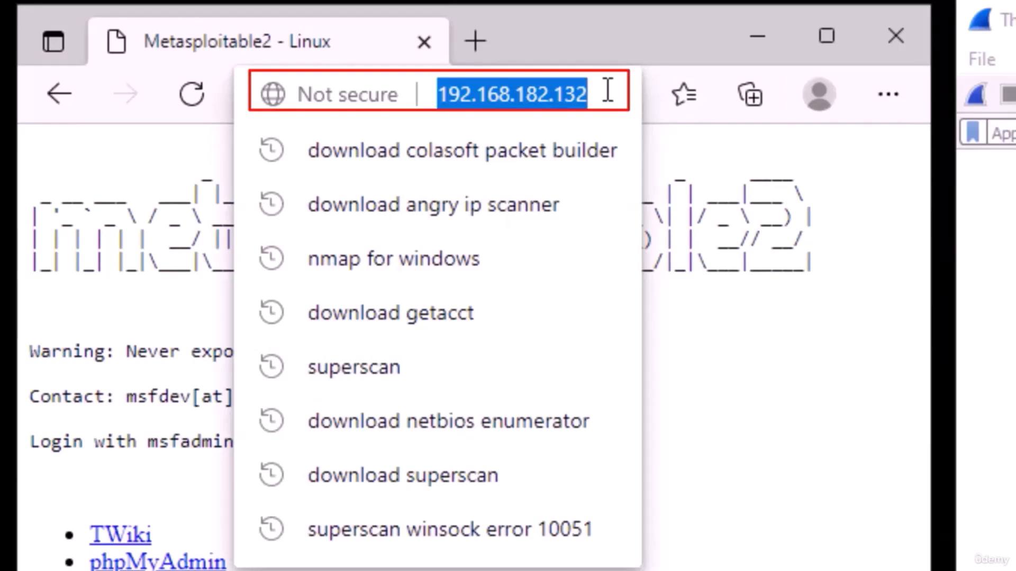
{"action": "left_click", "coordinate": [608, 91]}
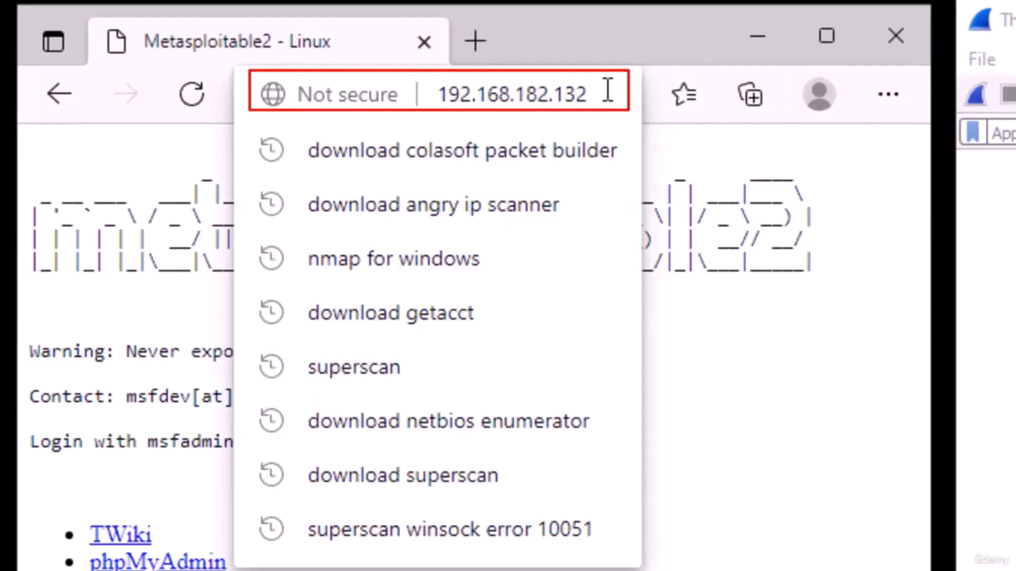
{"action": "key", "text": "Return"}
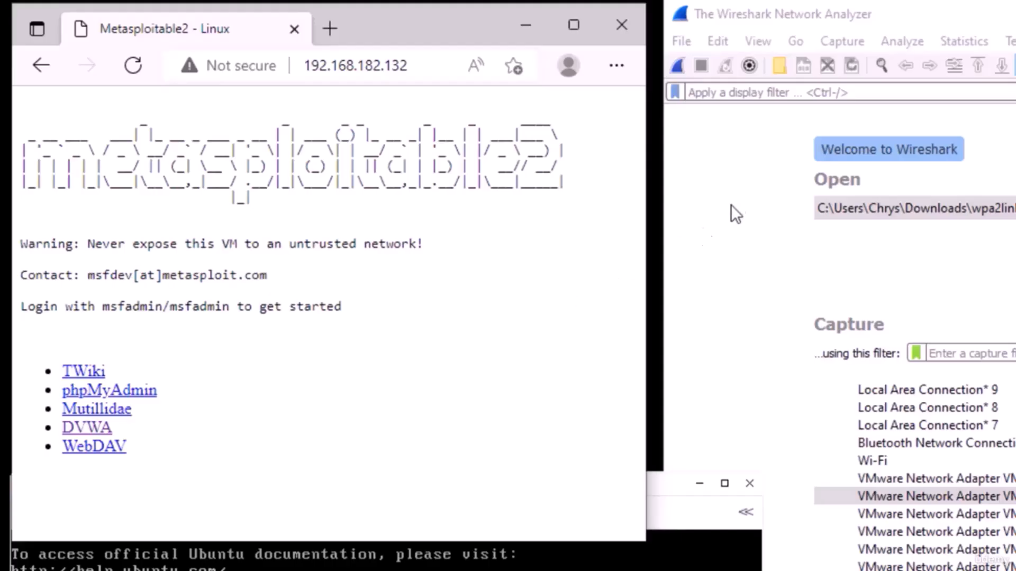
Step: Start a live Wireshark capture on VMware Network Adapter VMnet8, and open the DVWA site from the Metasploitable page in Edge
{"action": "left_click", "coordinate": [680, 67]}
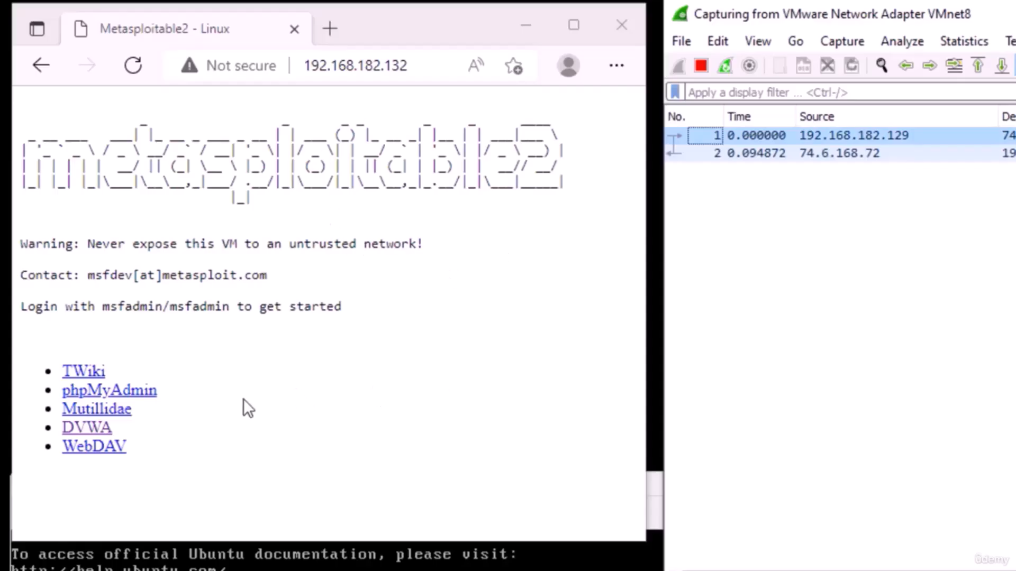
{"action": "left_click", "coordinate": [100, 435]}
Step: Enter a username and password in the DVWA login form, check the hidden password, and submit the login
{"action": "left_click", "coordinate": [218, 329]}
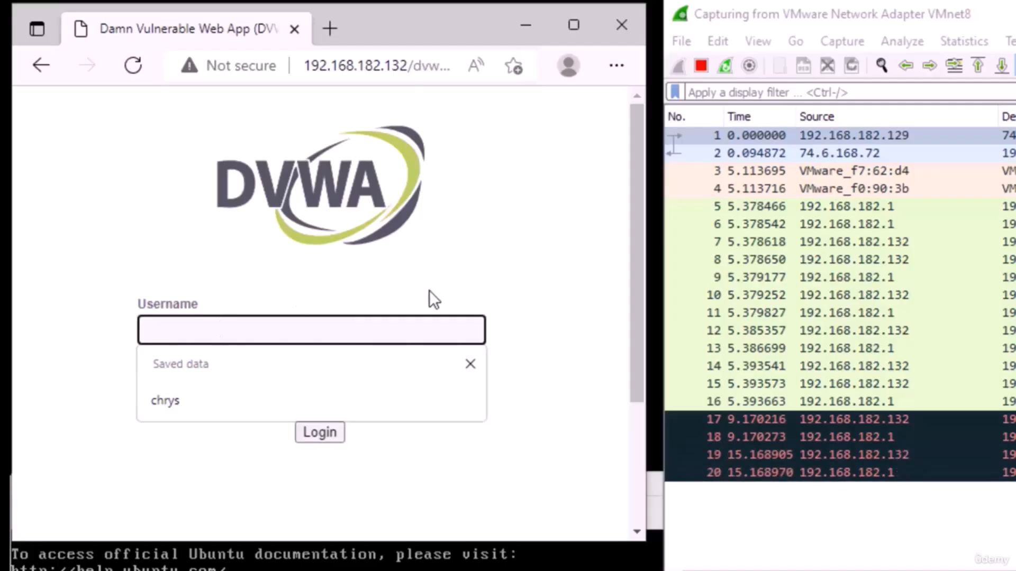
{"action": "type", "text": "chrys"}
{"action": "left_click", "coordinate": [232, 393]}
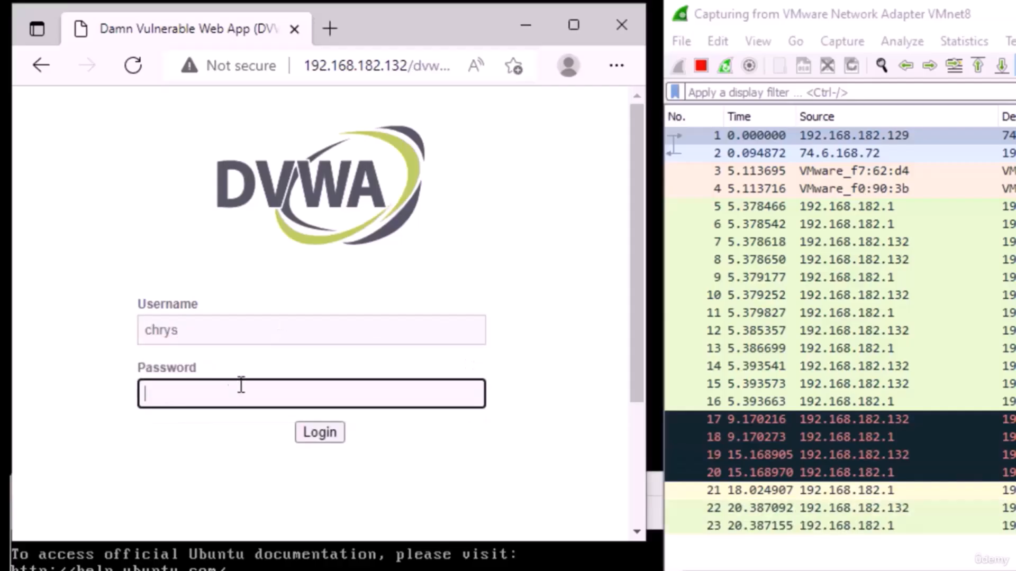
{"action": "type", "text": "•••"}
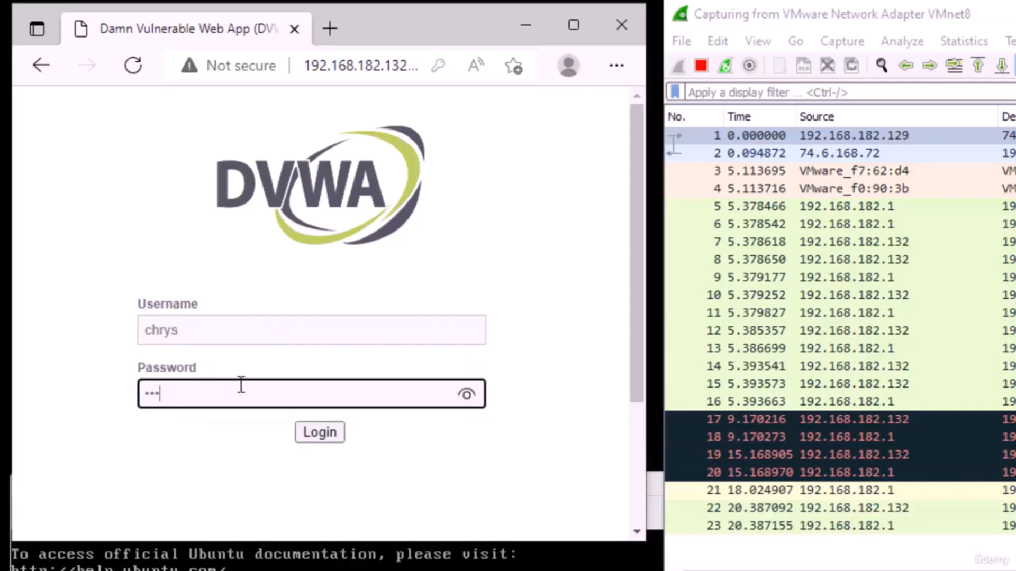
{"action": "type", "text": "••••"}
{"action": "left_click", "coordinate": [466, 398]}
{"action": "left_click", "coordinate": [467, 397]}
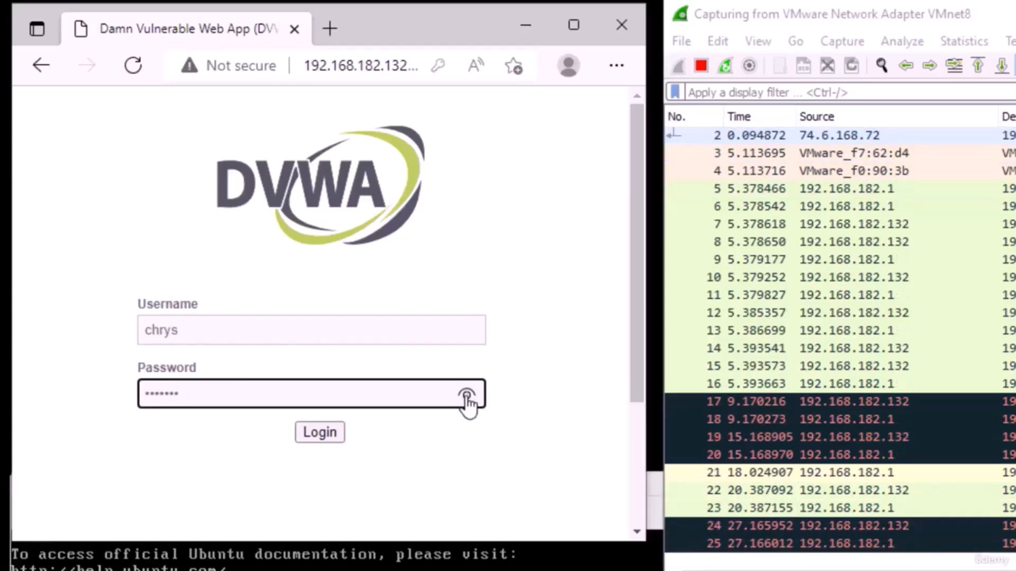
{"action": "left_click", "coordinate": [320, 432]}
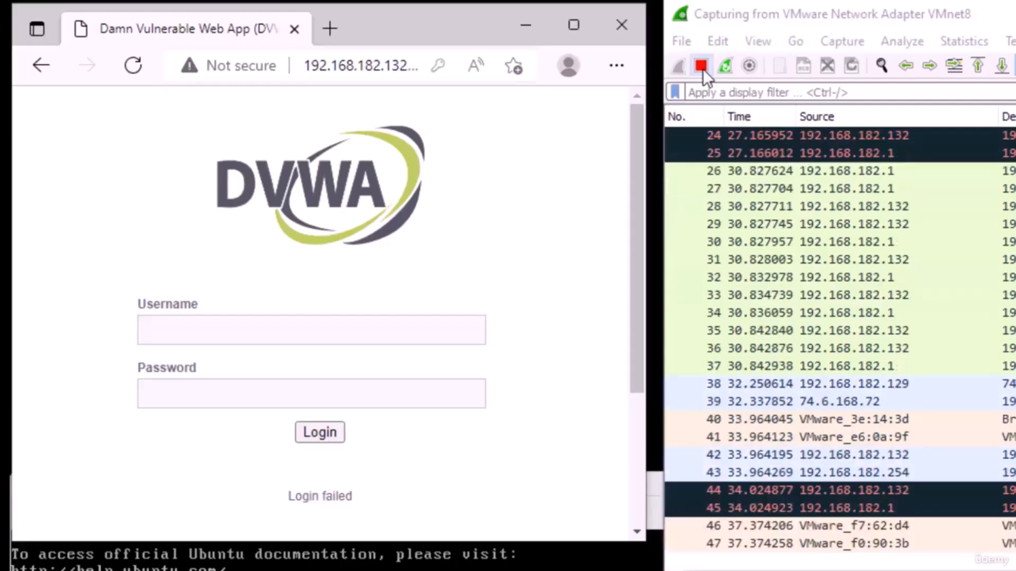
Step: Stop the packet capture in Wireshark and look through the captured packet list
{"action": "left_click", "coordinate": [701, 67]}
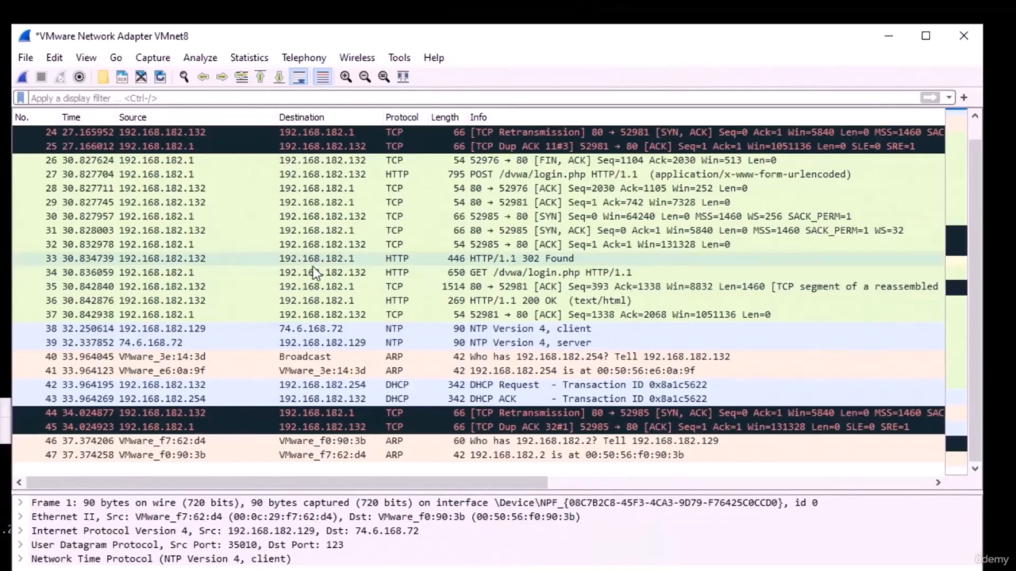
{"action": "scroll", "coordinate": [300, 295], "scroll_direction": "up", "scroll_amount": 4}
{"action": "scroll", "coordinate": [300, 296], "scroll_direction": "down", "scroll_amount": 3}
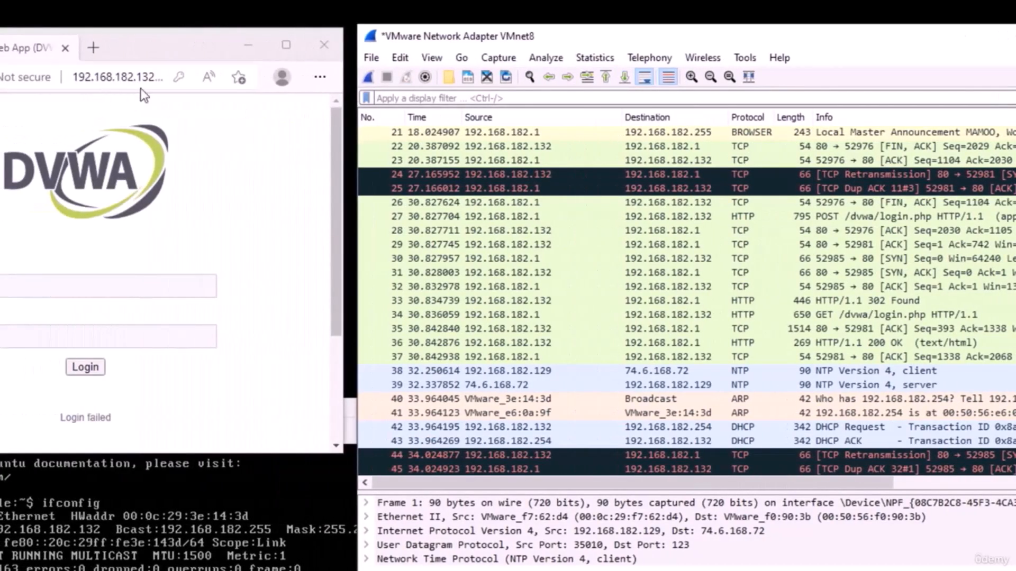
Step: Apply the display filter ip.addr==192.168.182.132 to the captured packets
{"action": "left_click", "coordinate": [421, 99]}
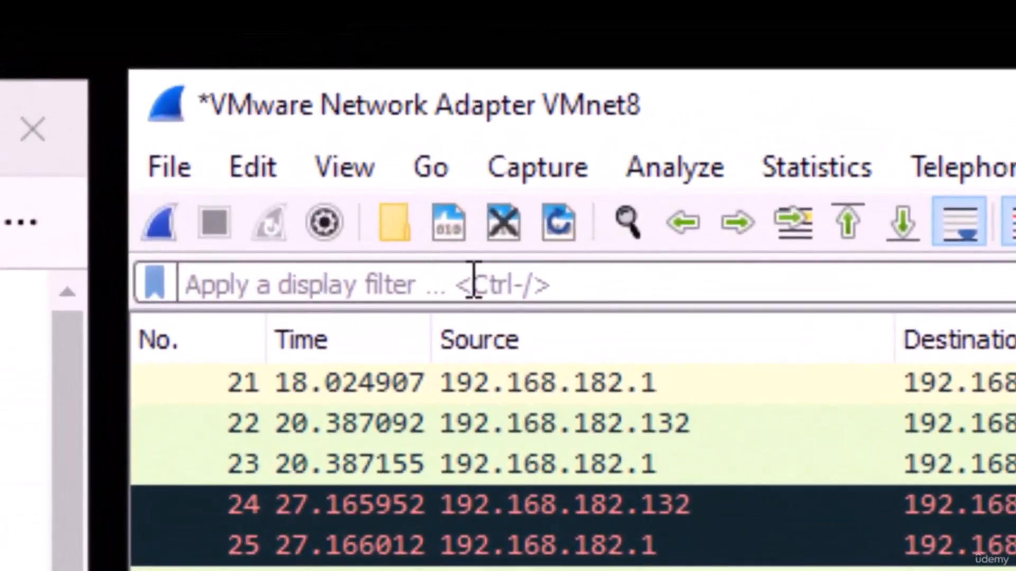
{"action": "type", "text": "ip."}
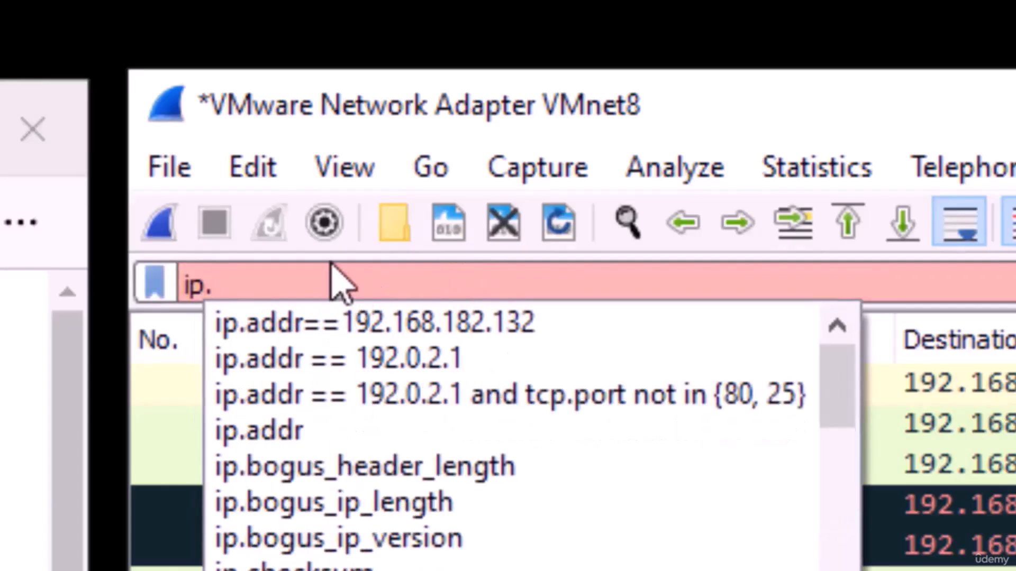
{"action": "left_click", "coordinate": [333, 280]}
{"action": "type", "text": "addr"}
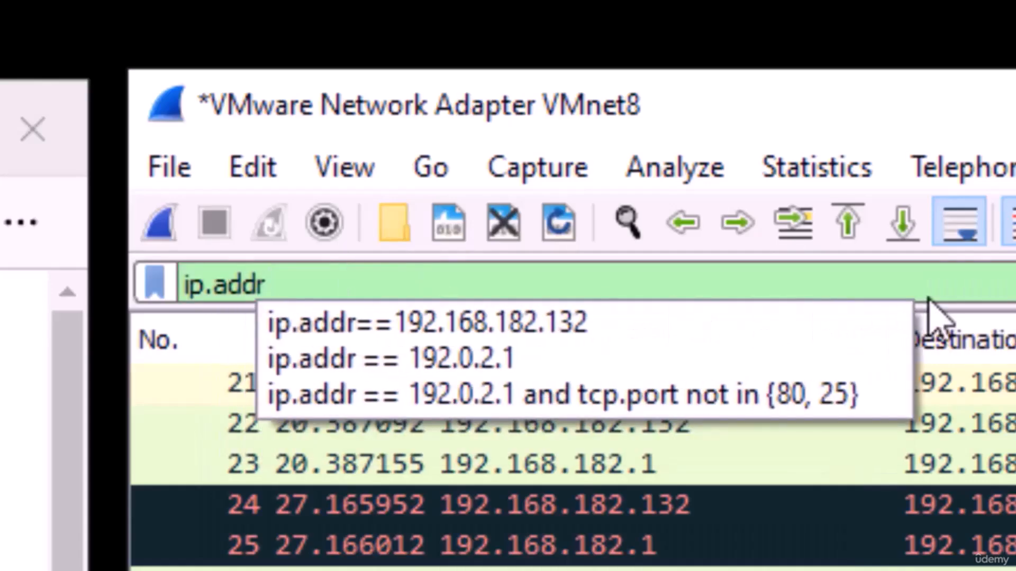
{"action": "type", "text": "=="}
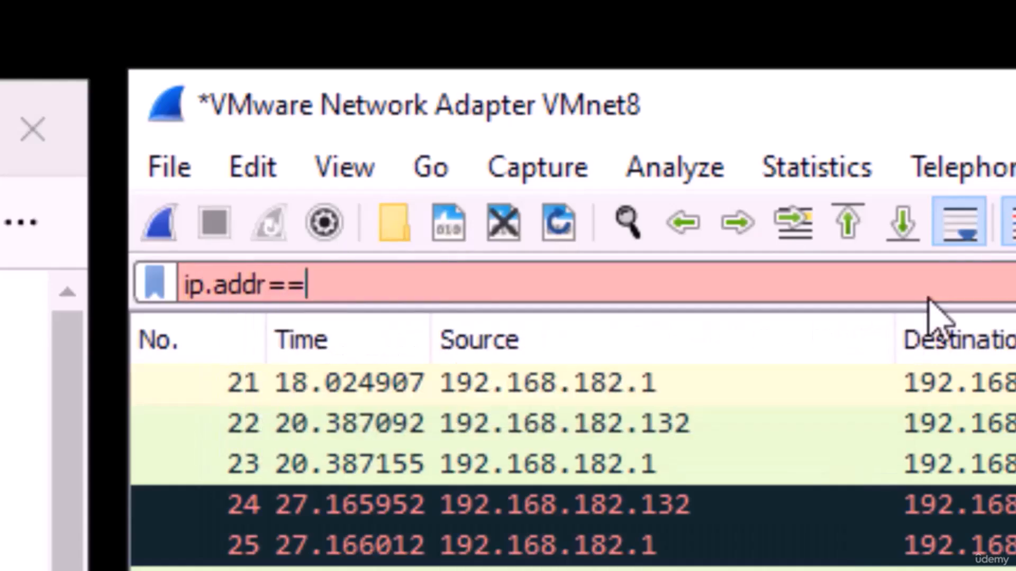
{"action": "type", "text": "192.168.182.13"}
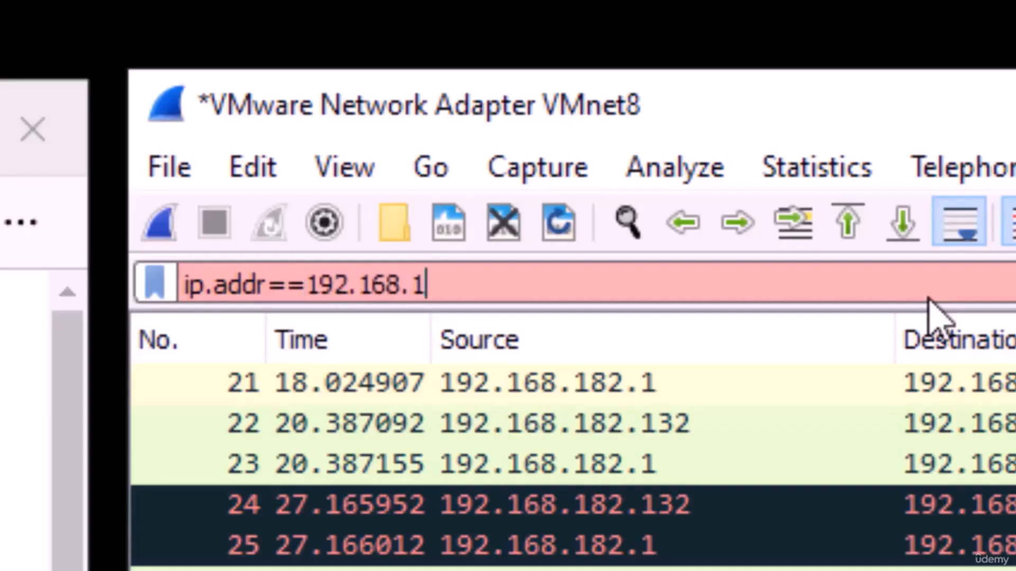
{"action": "type", "text": "2"}
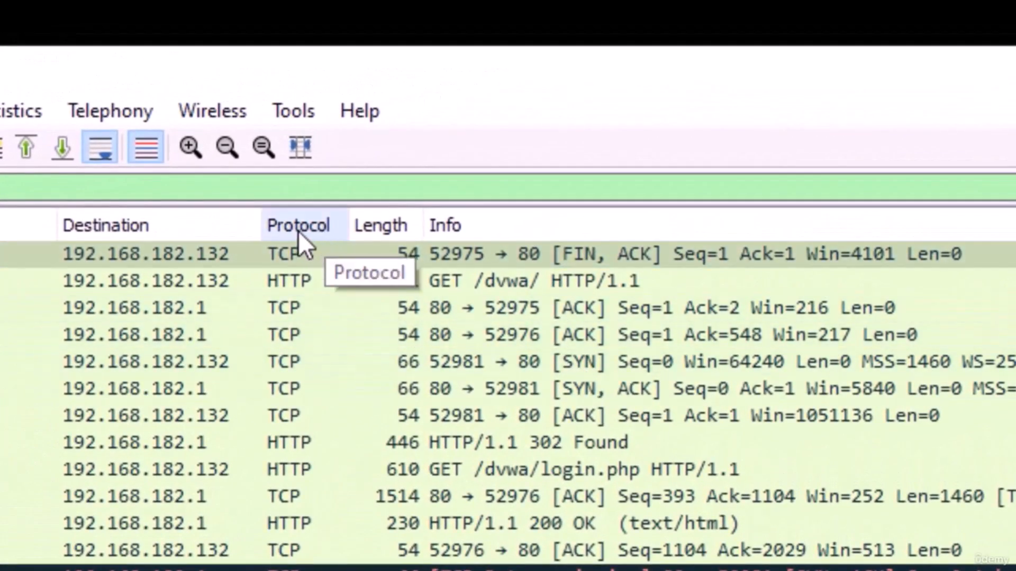
Step: Sort the filtered packets by protocol and select the HTTP POST /dvwa/login.php packet
{"action": "left_click", "coordinate": [323, 226]}
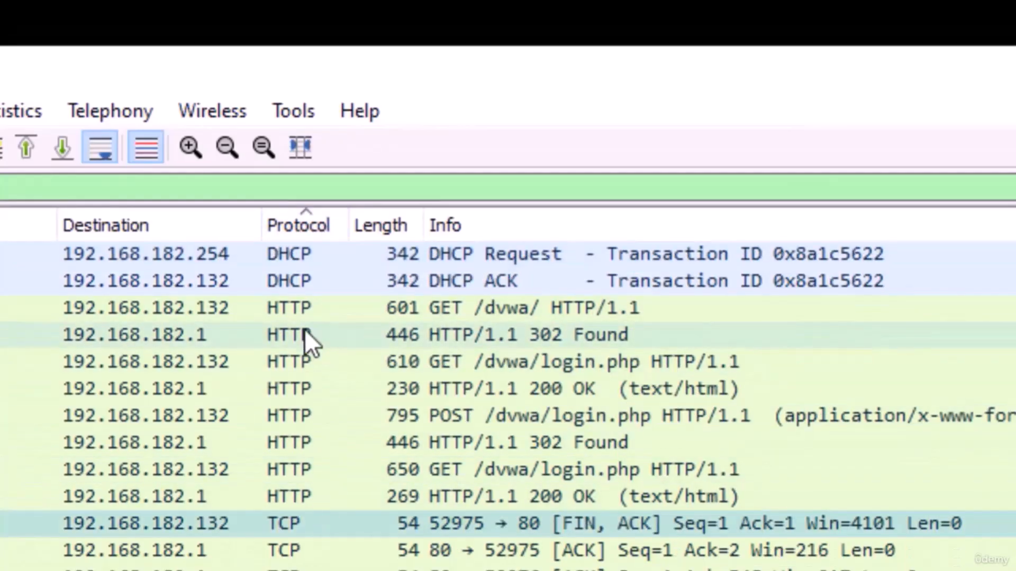
{"action": "left_click", "coordinate": [477, 417]}
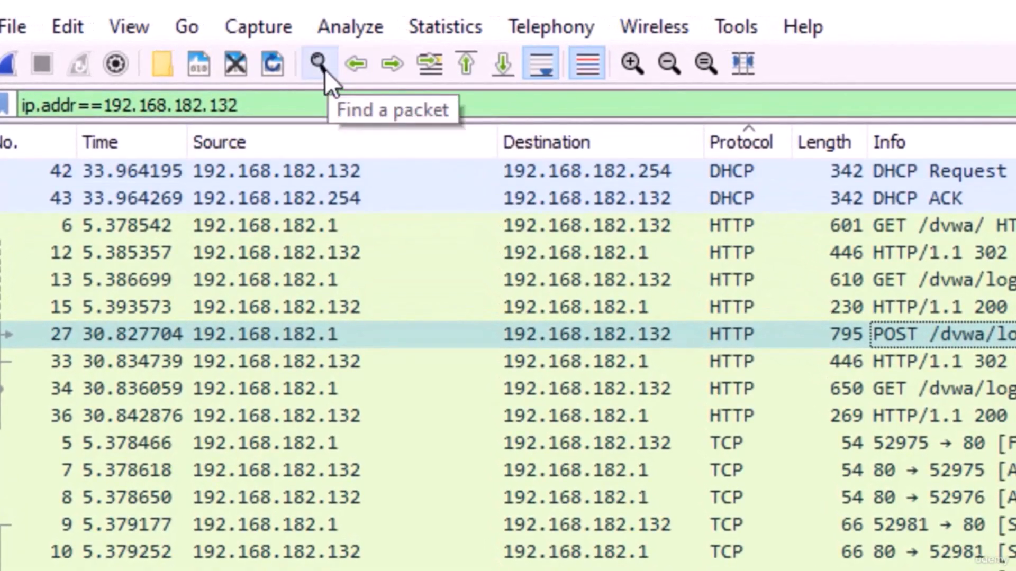
Step: Open the packet search and set it to Packet details, Narrow & Wide characters and the String type
{"action": "left_click", "coordinate": [319, 64]}
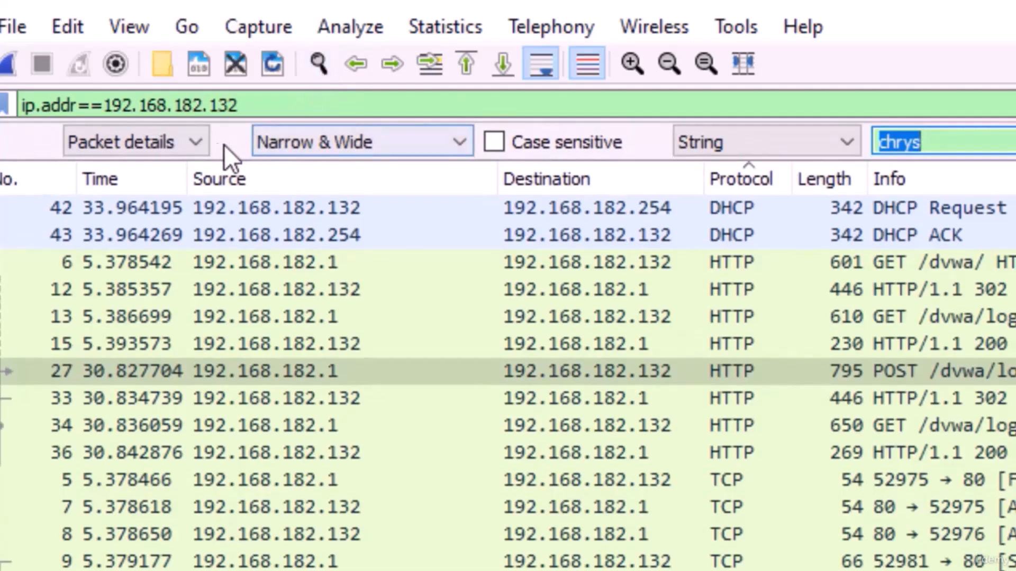
{"action": "left_click", "coordinate": [199, 141]}
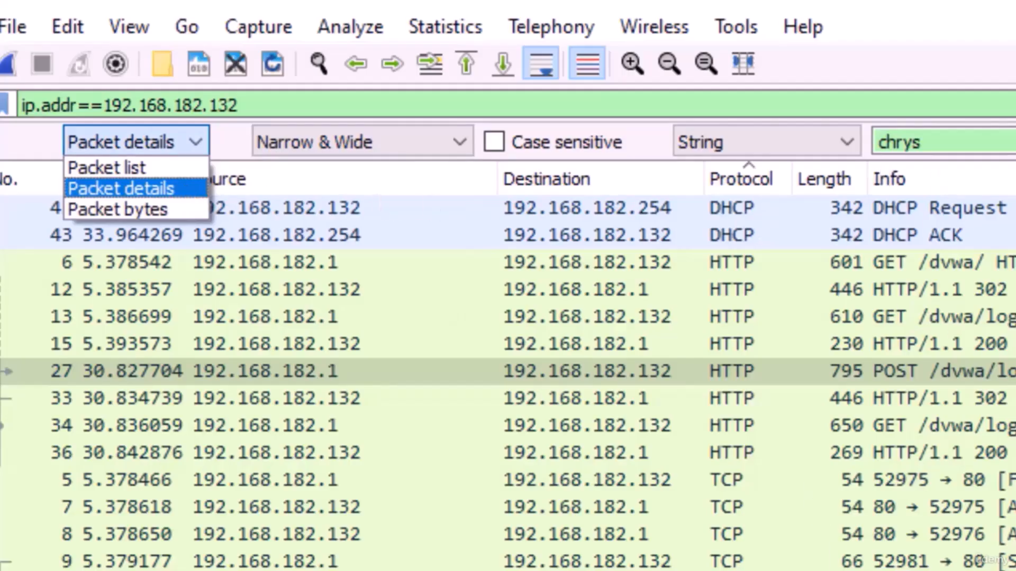
{"action": "left_click", "coordinate": [185, 187]}
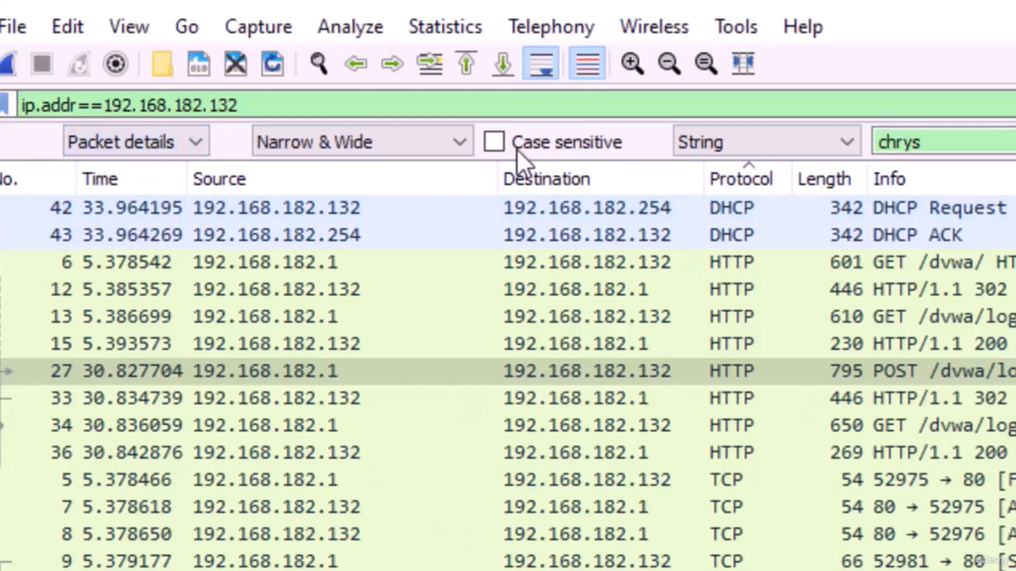
{"action": "left_click", "coordinate": [458, 140]}
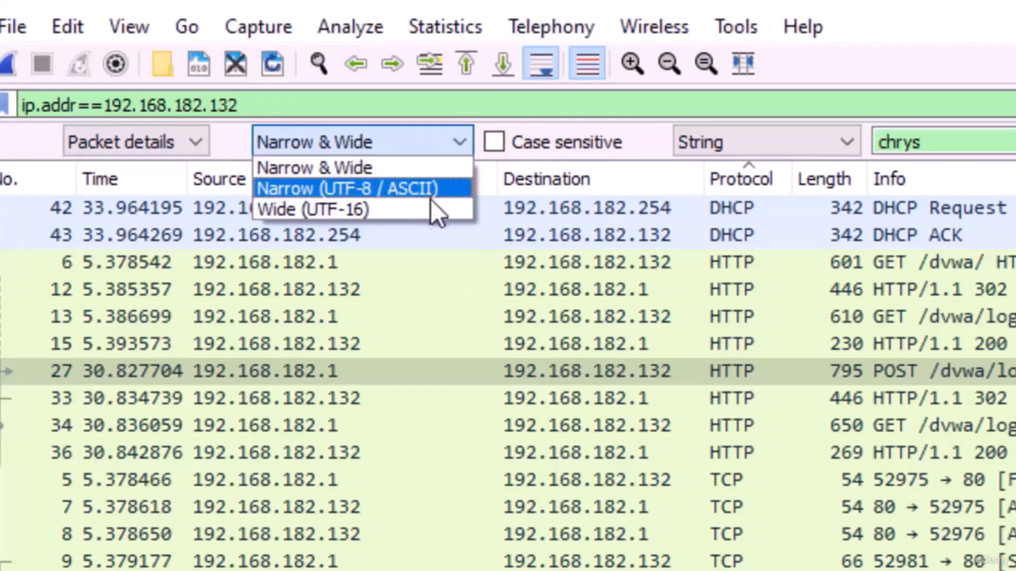
{"action": "left_click", "coordinate": [455, 167]}
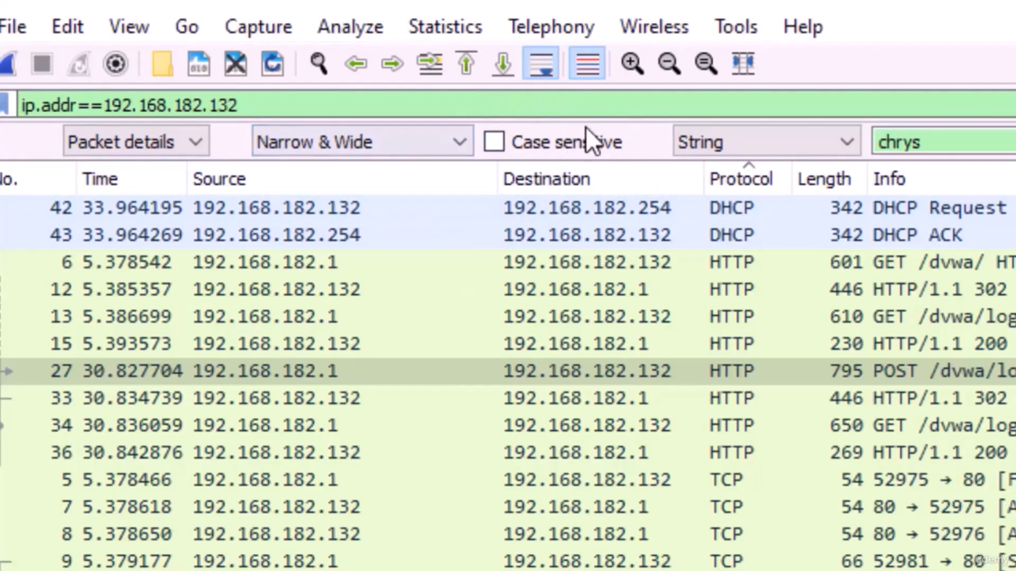
{"action": "left_click", "coordinate": [850, 142]}
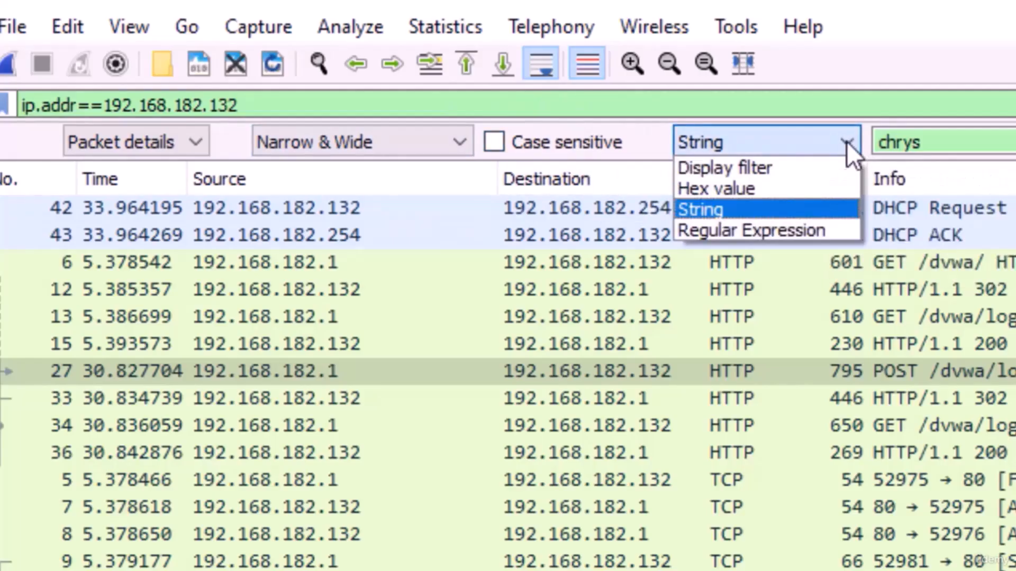
{"action": "left_click", "coordinate": [823, 208]}
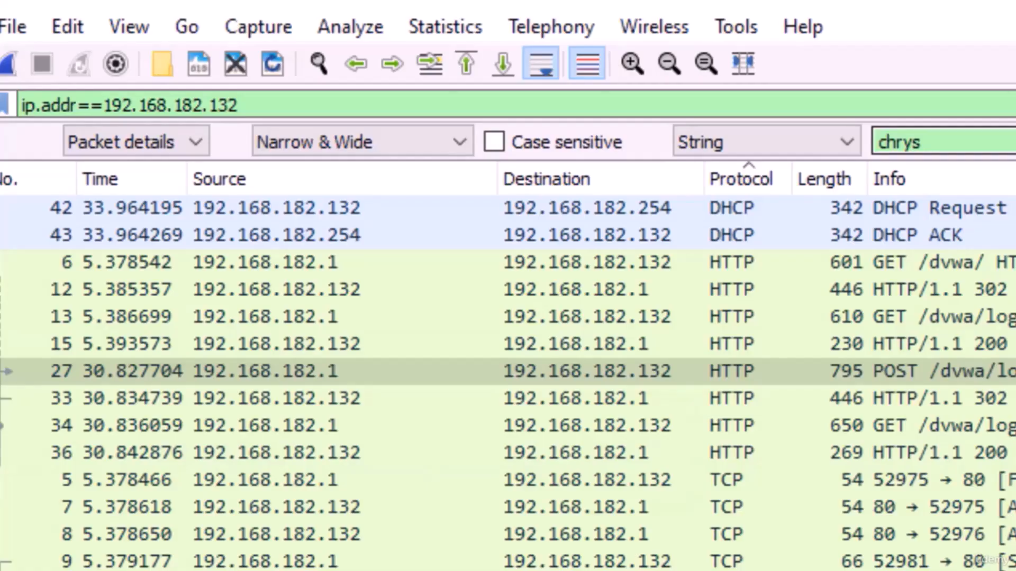
Step: Search for the submitted username starting from the DHCP Request packet, and examine the POST /dvwa/login.php packet
{"action": "left_click", "coordinate": [945, 208]}
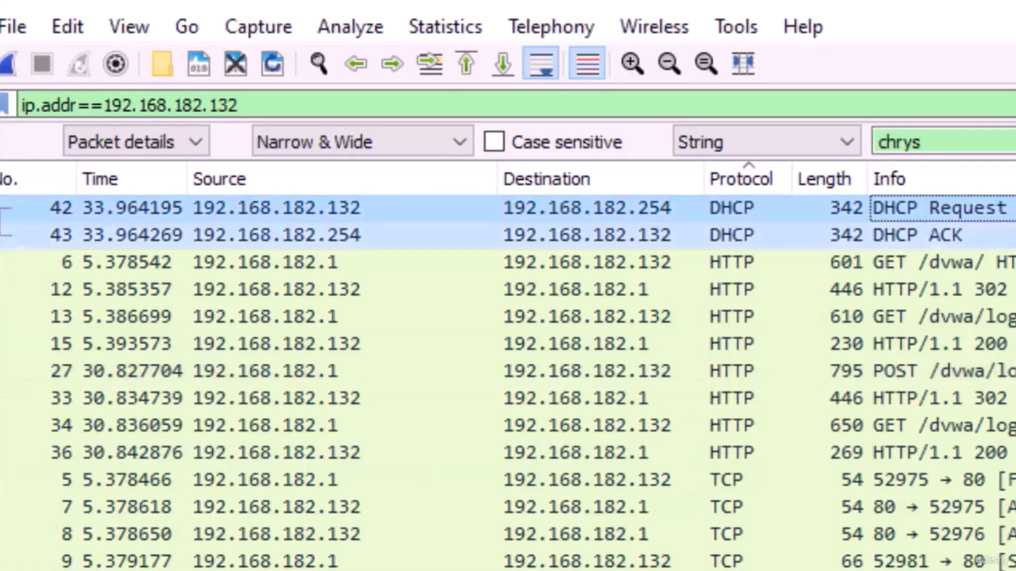
{"action": "left_click", "coordinate": [939, 141]}
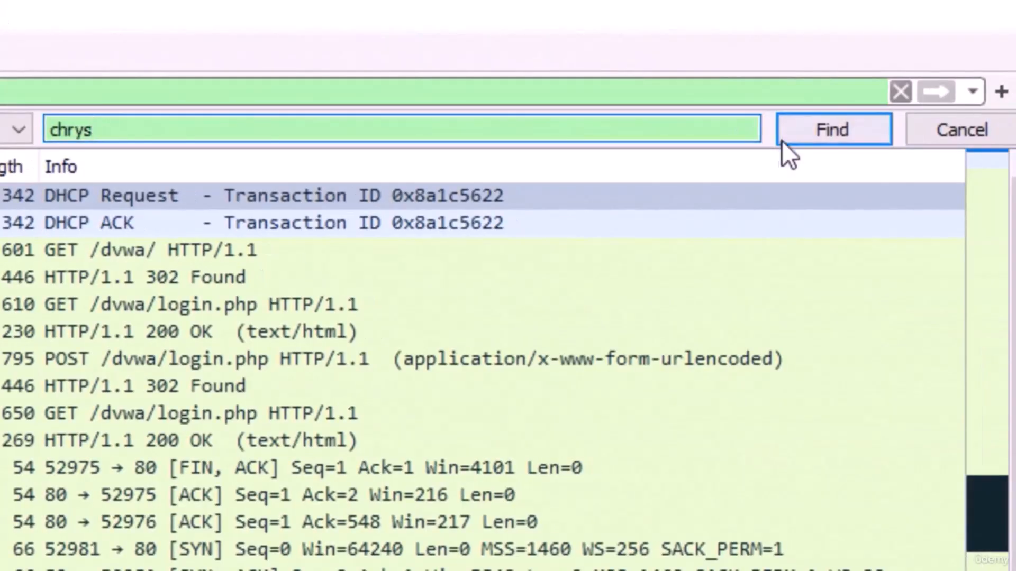
{"action": "left_click", "coordinate": [783, 132]}
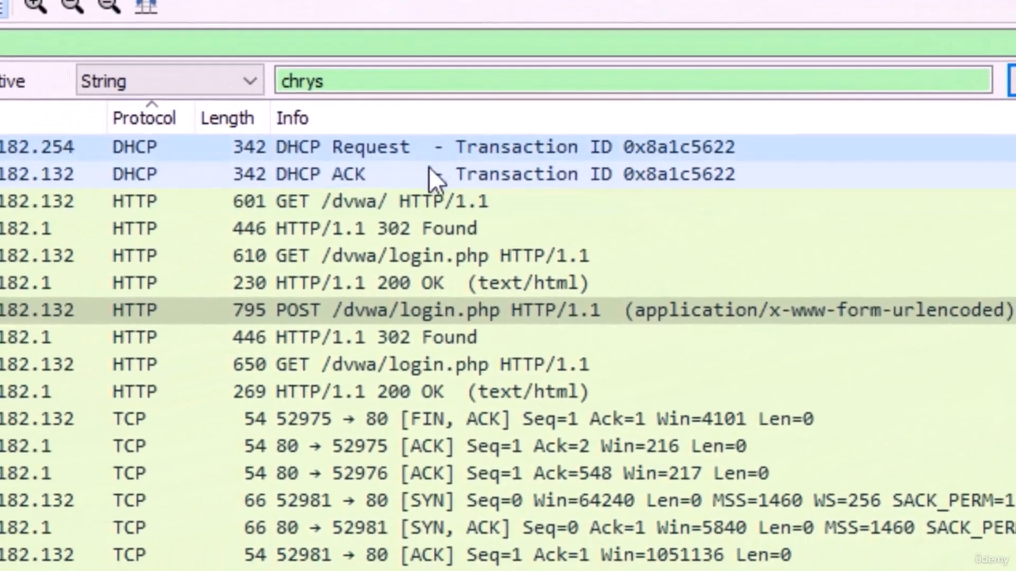
{"action": "left_click", "coordinate": [362, 317]}
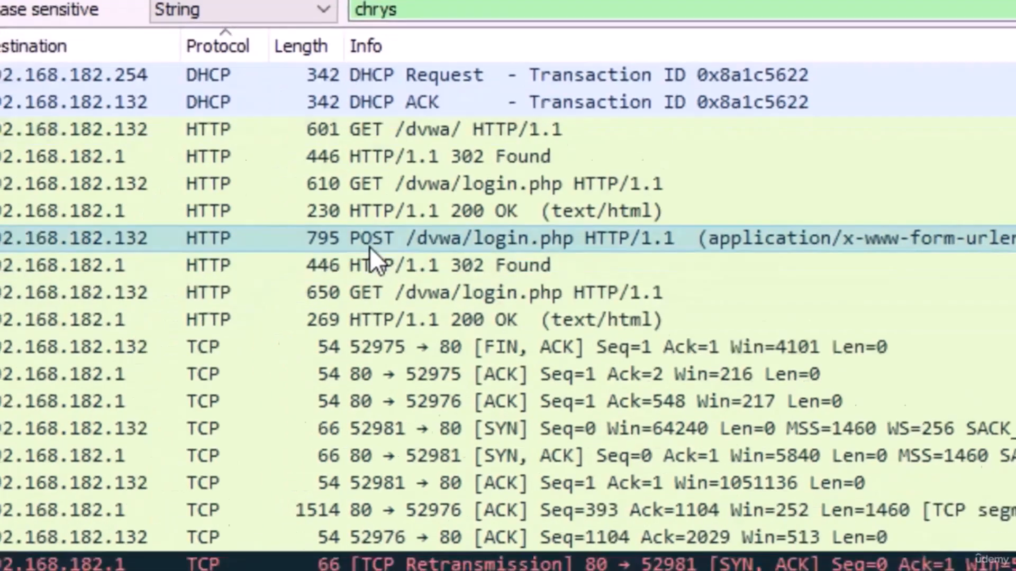
{"action": "scroll", "coordinate": [370, 345], "scroll_direction": "down", "scroll_amount": 1}
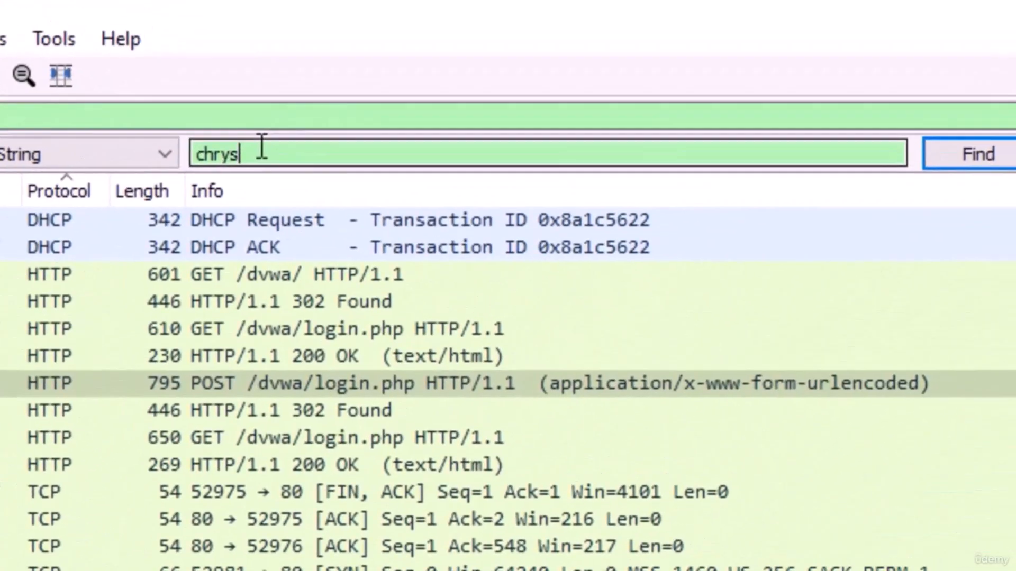
Step: Search the packet details for "user", and prepare a search for "pass" starting from the GET /dvwa/ packet
{"action": "left_click_drag", "start_coordinate": [261, 148], "coordinate": [166, 139]}
{"action": "type", "text": "user"}
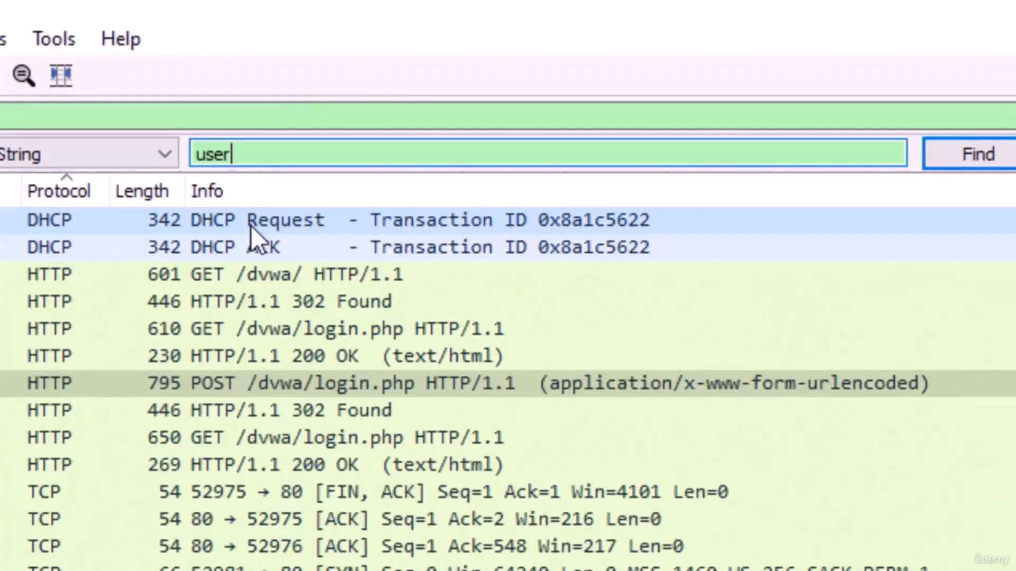
{"action": "key", "text": "Return"}
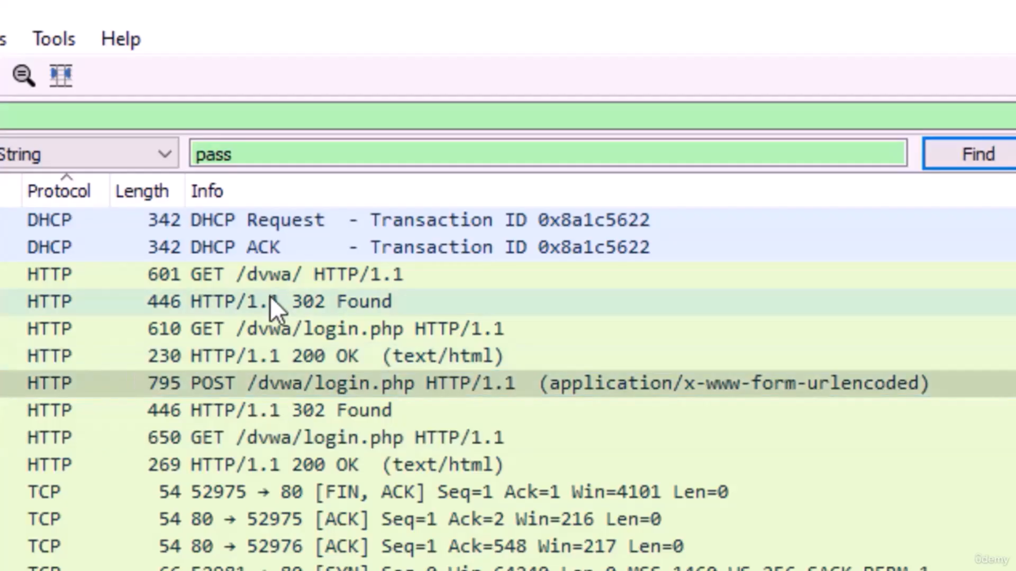
{"action": "left_click", "coordinate": [196, 276]}
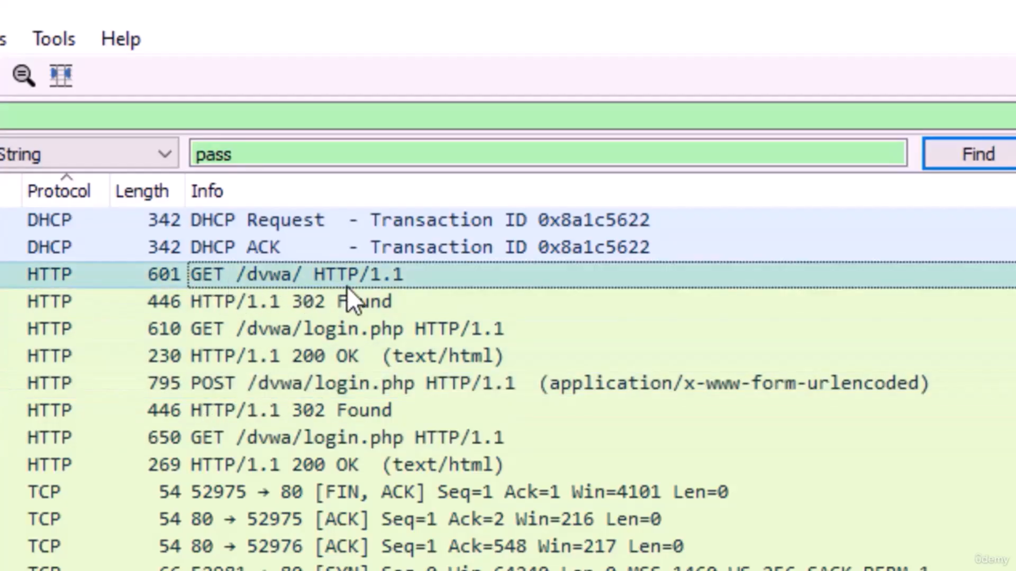